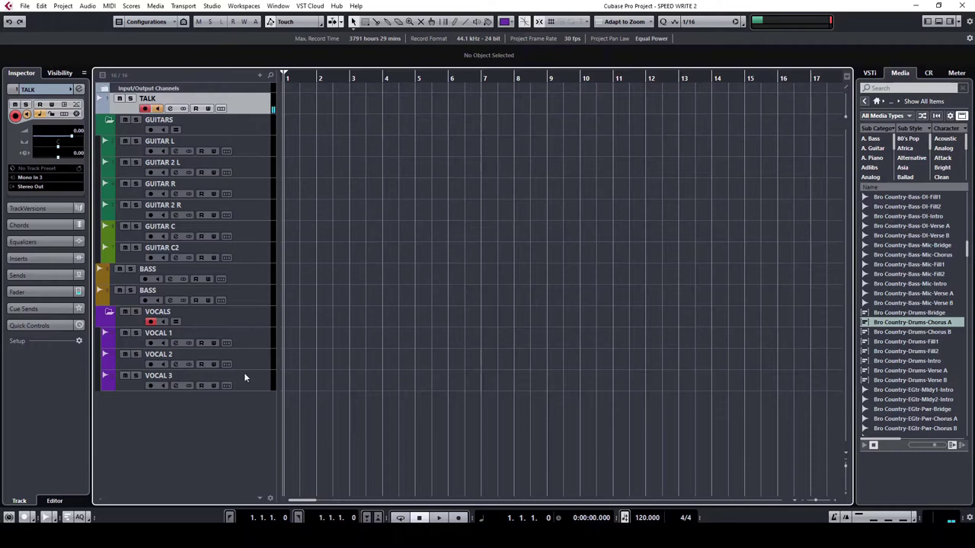
Step: Review the template's guitar, bass and vocal tracks by selecting them one after another in the track list
key(Down)
key(Down)
key(Down)
key(Down)
key(Down)
key(Down)
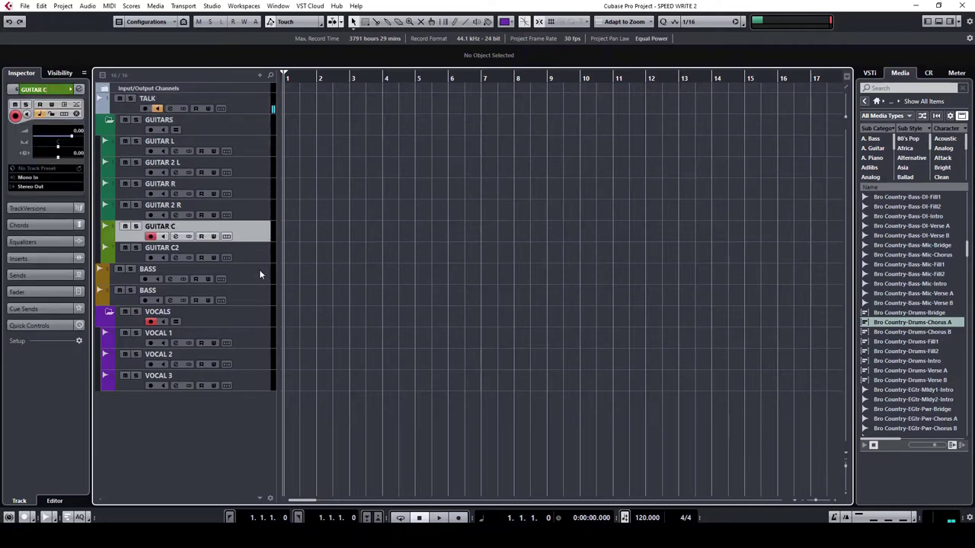
click(258, 190)
click(253, 286)
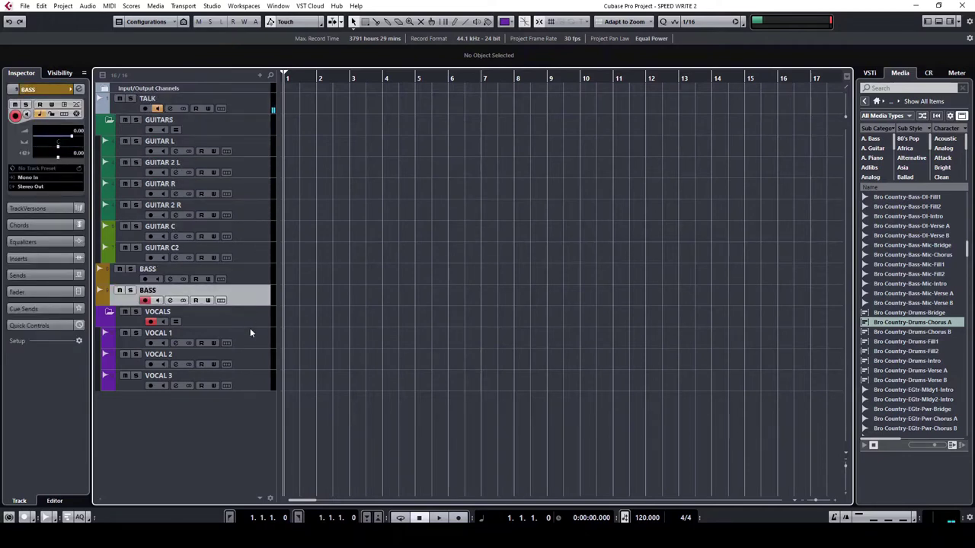
click(257, 378)
click(261, 361)
click(265, 340)
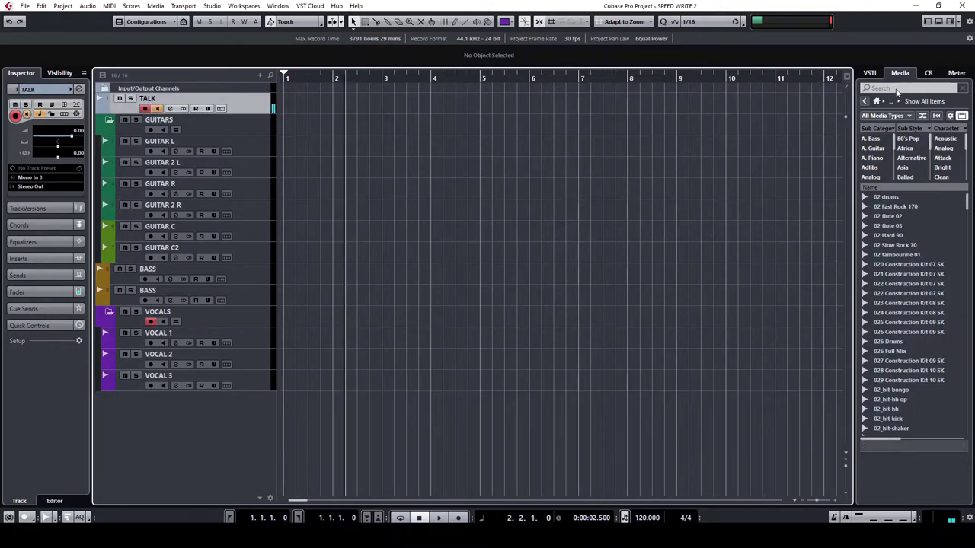
Step: Search the media library for DRUM and restrict the results to MIDI Loops
click(897, 88)
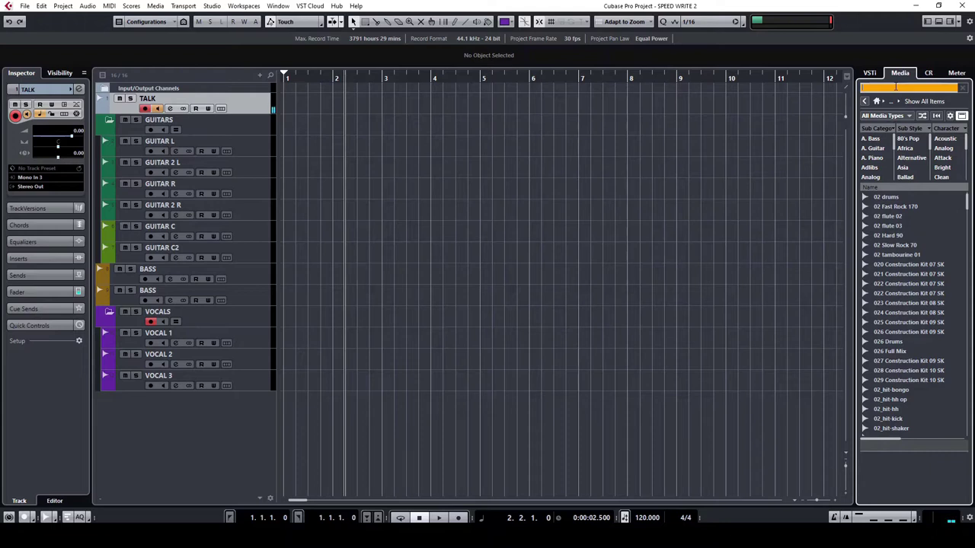
text(DRUM)
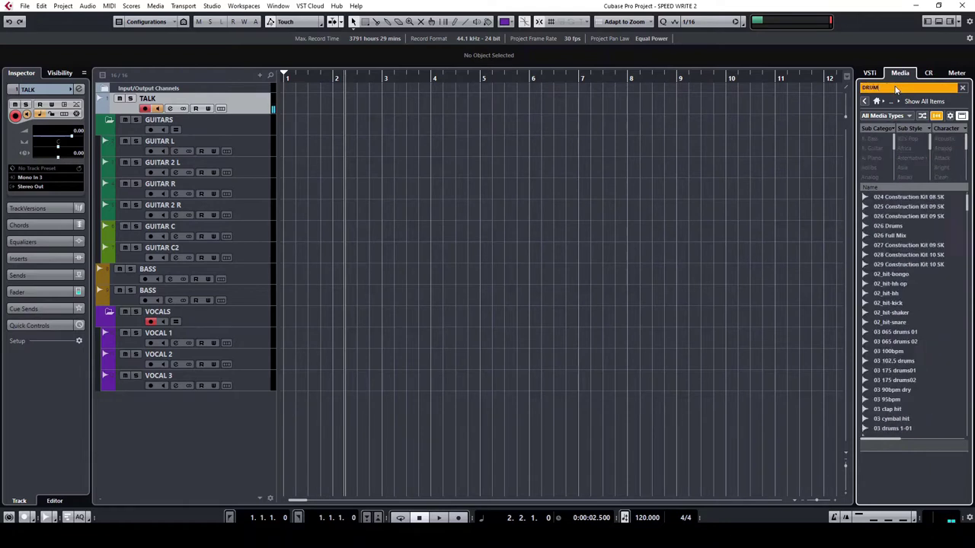
click(908, 117)
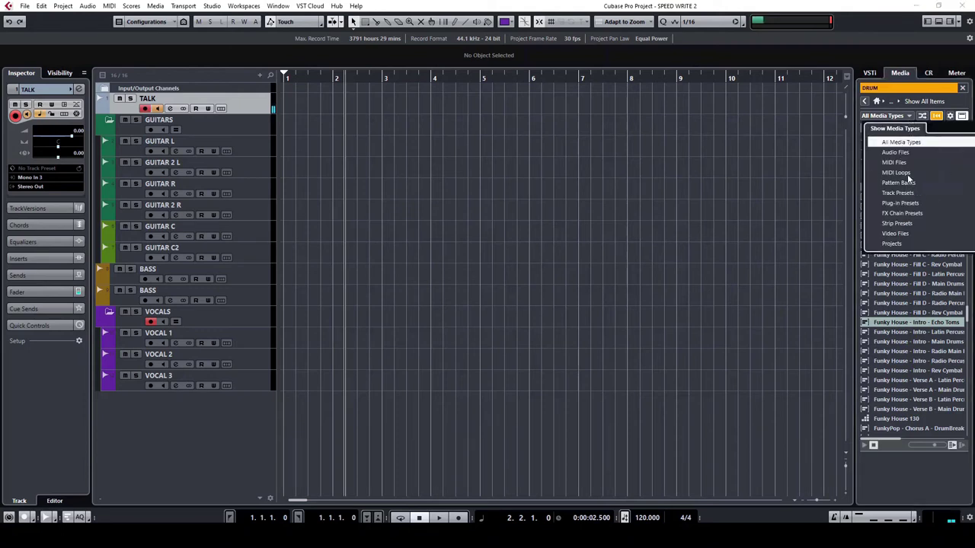
click(906, 173)
click(905, 114)
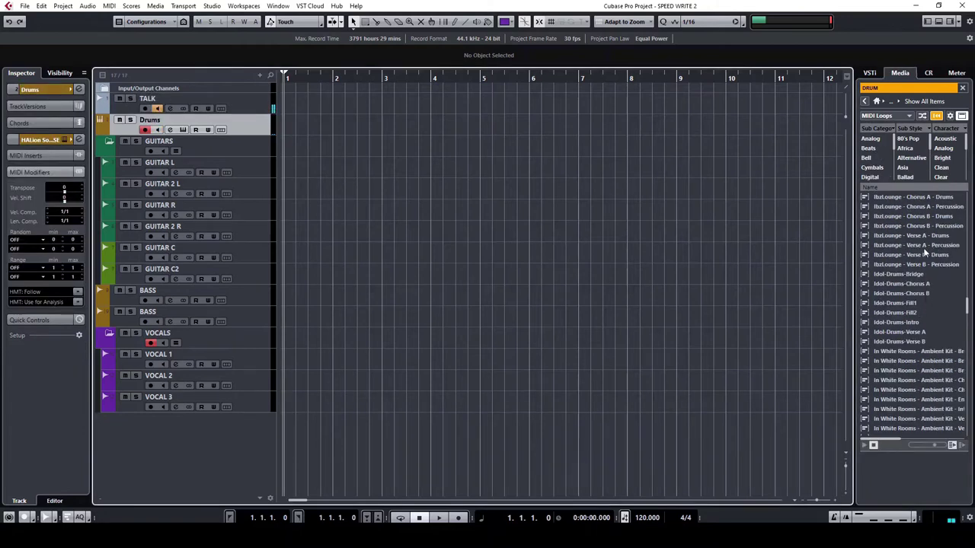
Step: Add the Idol-Drums-Intro loop on a new instrument track, align it to bar 1 and audition it
scroll(924, 255, down, 2)
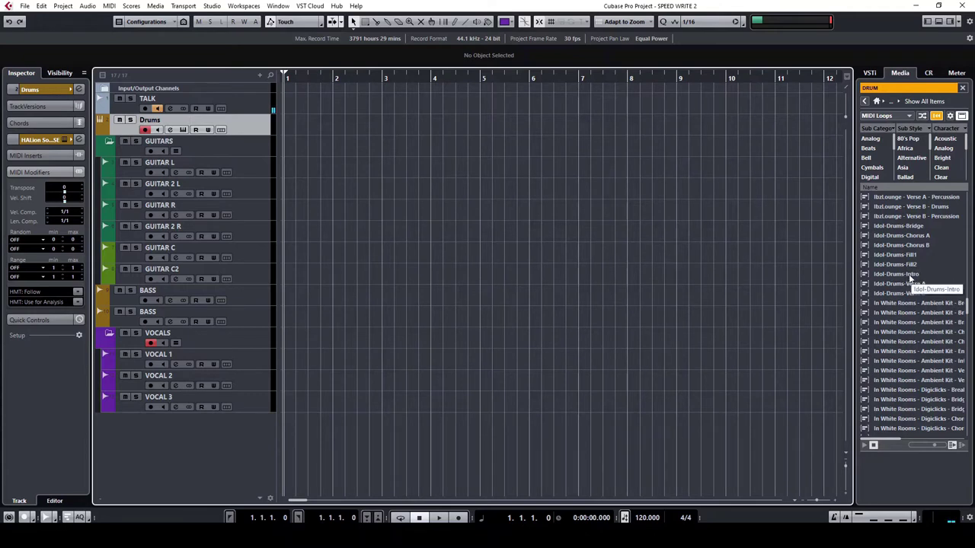
drag(908, 278, 608, 216)
drag(314, 119, 303, 119)
drag(367, 128, 325, 128)
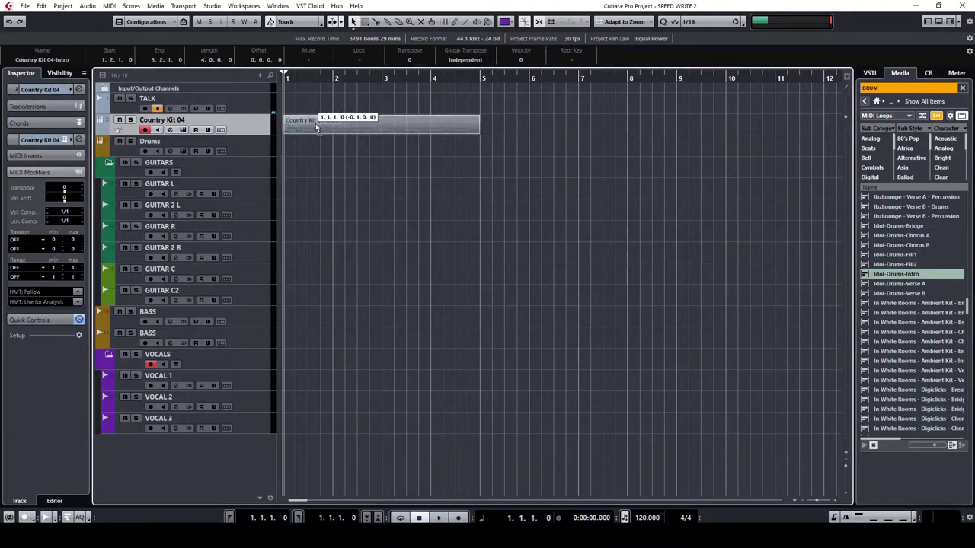
key(space)
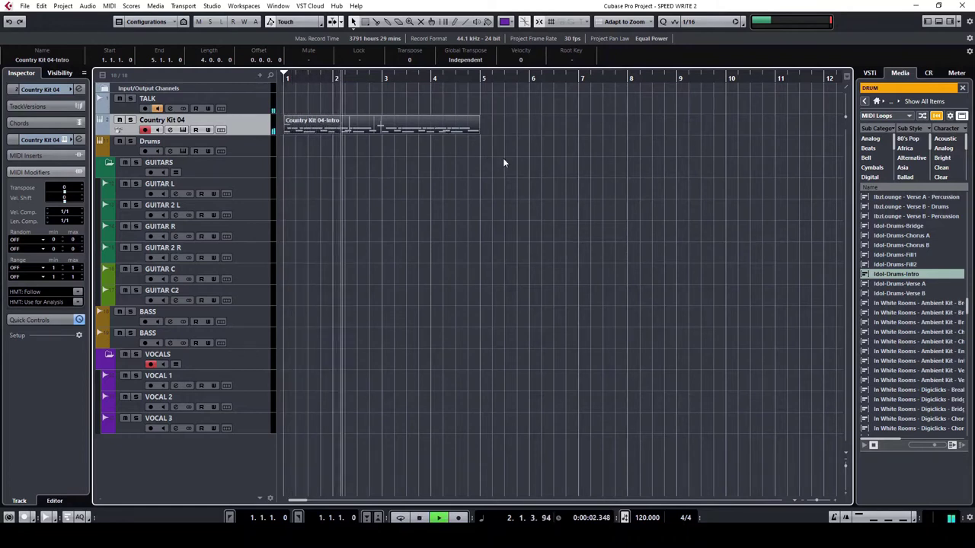
key(space)
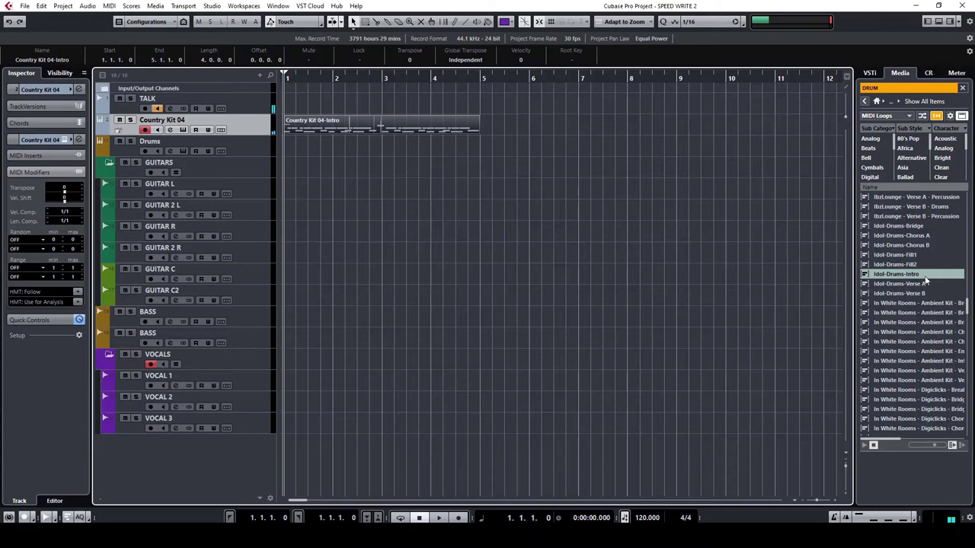
Step: Add the Idol Verse A and Verse B loops directly after the intro, with Chorus A at bar 14 and Chorus B at bar 19
drag(920, 285, 484, 125)
drag(923, 294, 681, 124)
key(g)
key(g)
drag(920, 236, 550, 125)
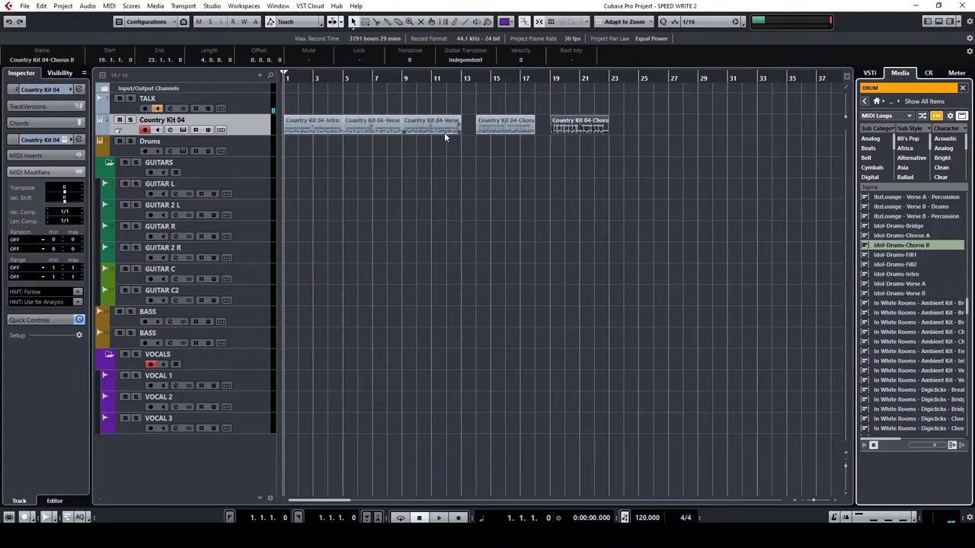
Step: Audition the drums into Verse A and move the Verse B clip behind Chorus B, to bar 24
mouse_move(416, 124)
mouse_down()
mouse_move(444, 125)
mouse_move(431, 125)
mouse_up()
key(space)
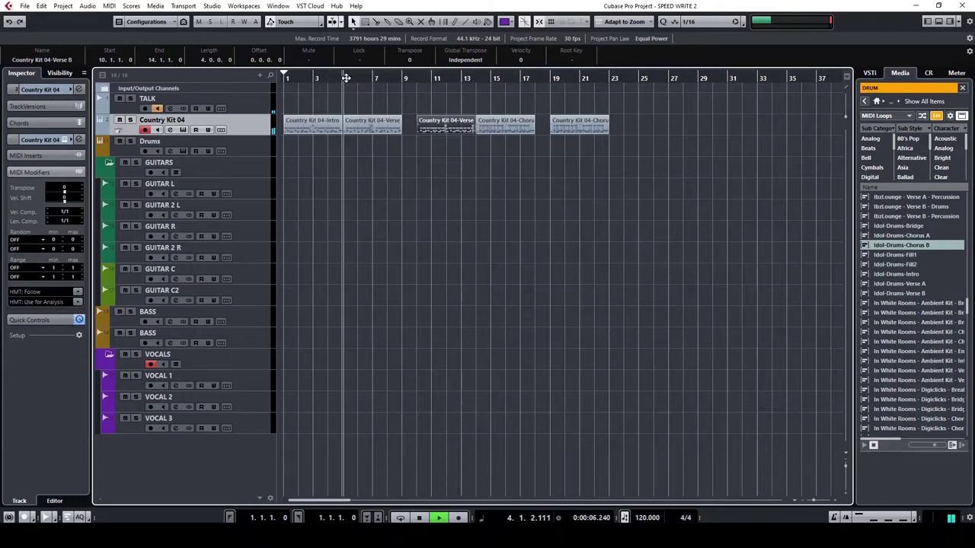
key(h)
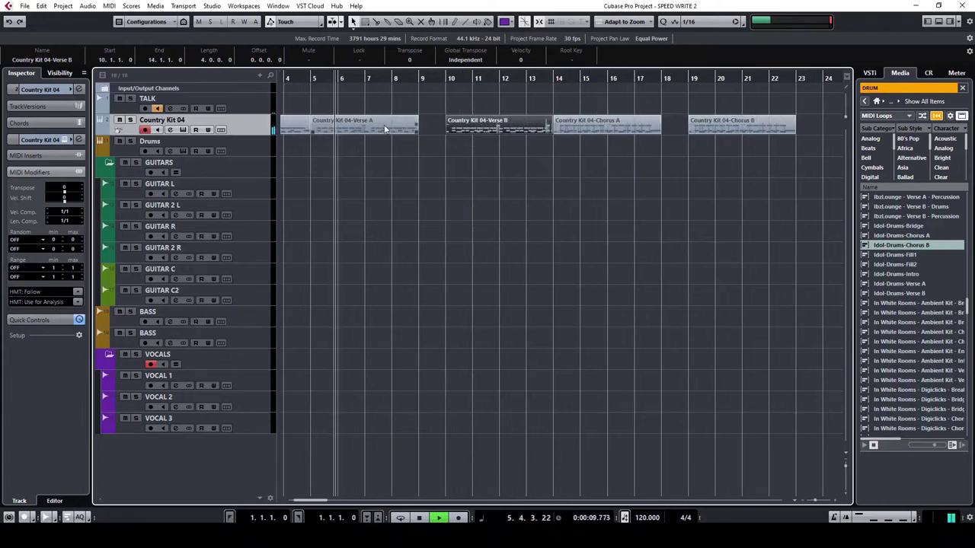
key(g)
key(g)
key(space)
drag(455, 124, 708, 126)
Step: Repeat the Verse A clip at bar 9 and move the Chorus A clip to bar 13
click(423, 131)
key(space)
key(space)
drag(426, 129, 534, 131)
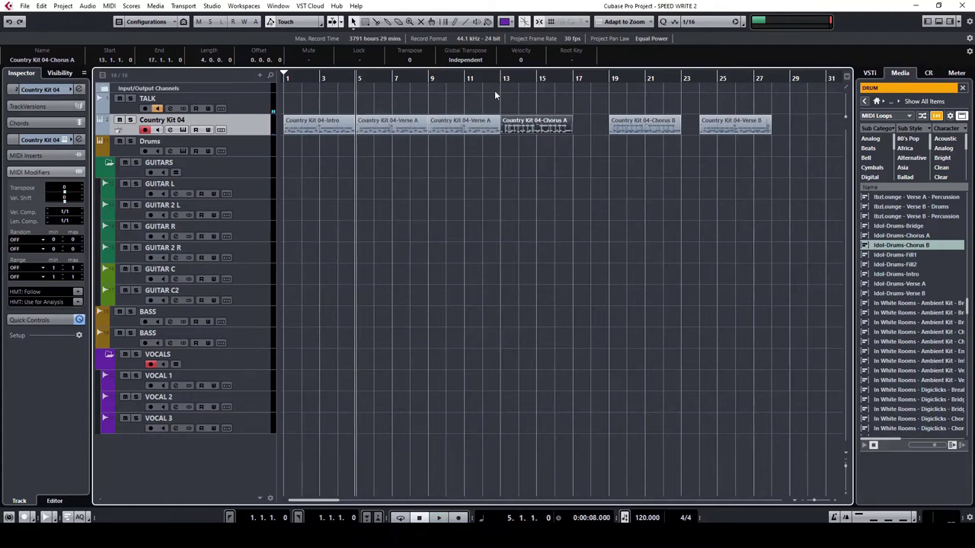
Step: Play the arrangement from bar 12 through the Chorus A clip
click(489, 78)
key(space)
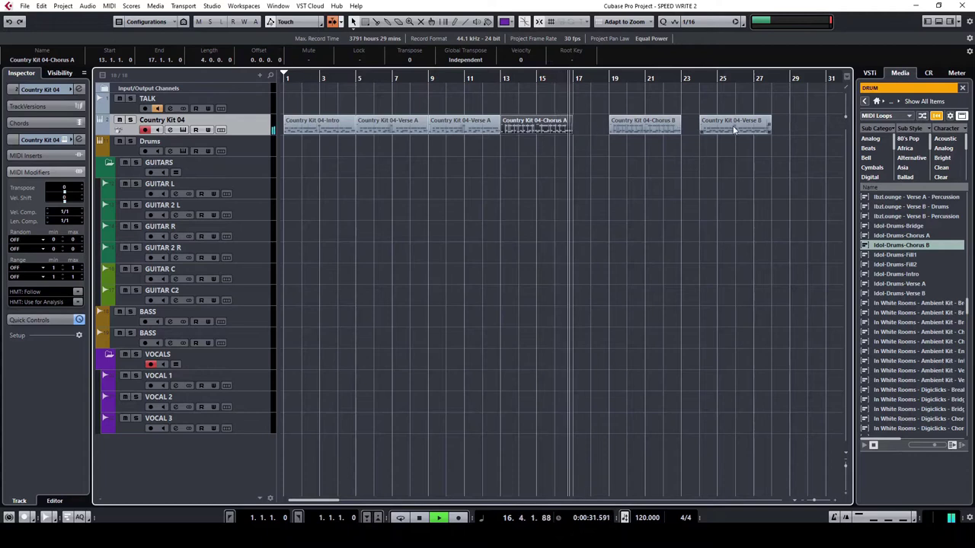
key(space)
Step: Extend the arrangement with a second Chorus A at bar 17, two Verse B clips from bar 21 and two Chorus B clips from bar 29
drag(733, 130, 782, 129)
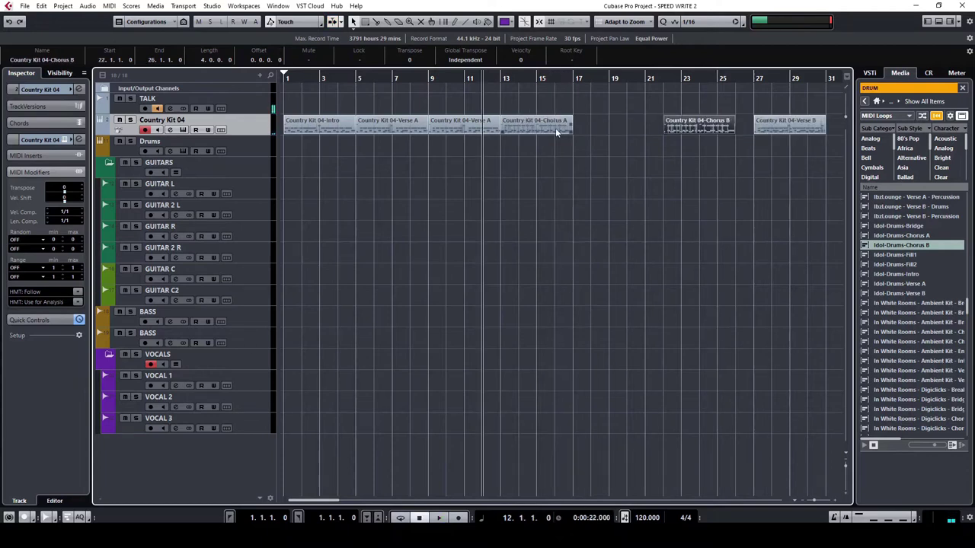
alt+drag(557, 131, 630, 131)
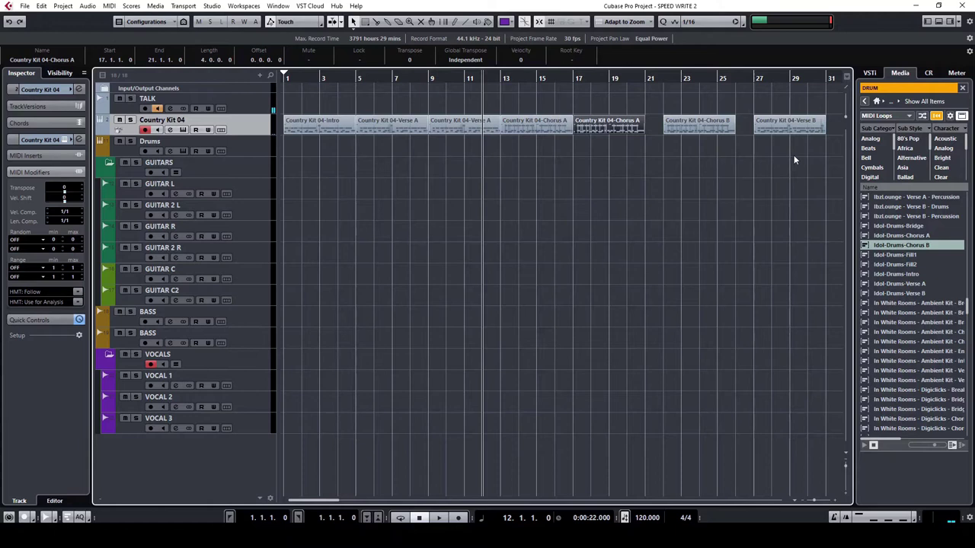
mouse_move(712, 128)
mouse_down()
mouse_move(792, 126)
mouse_move(729, 126)
mouse_up()
drag(639, 128, 550, 125)
key(ctrl+d)
drag(754, 128, 719, 128)
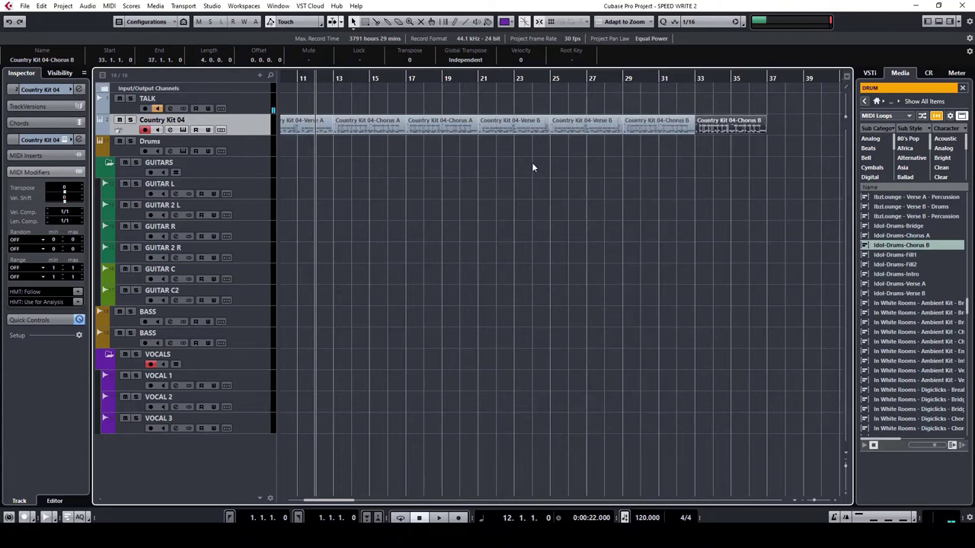
Step: Copy the Intro clip to the end of the arrangement, directly after the last Chorus B clip
click(531, 162)
key(g)
key(g)
drag(300, 125, 586, 120)
Step: Shift every clip after the first Intro so they start at bar 10, and repeat the Intro clip at bar 5
scroll(597, 145, up, 3)
drag(337, 124, 379, 125)
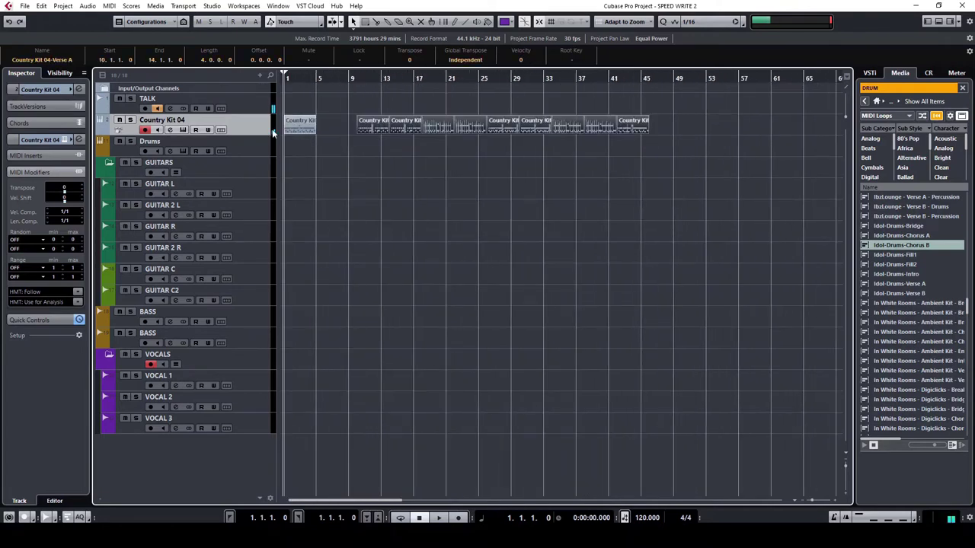
click(305, 128)
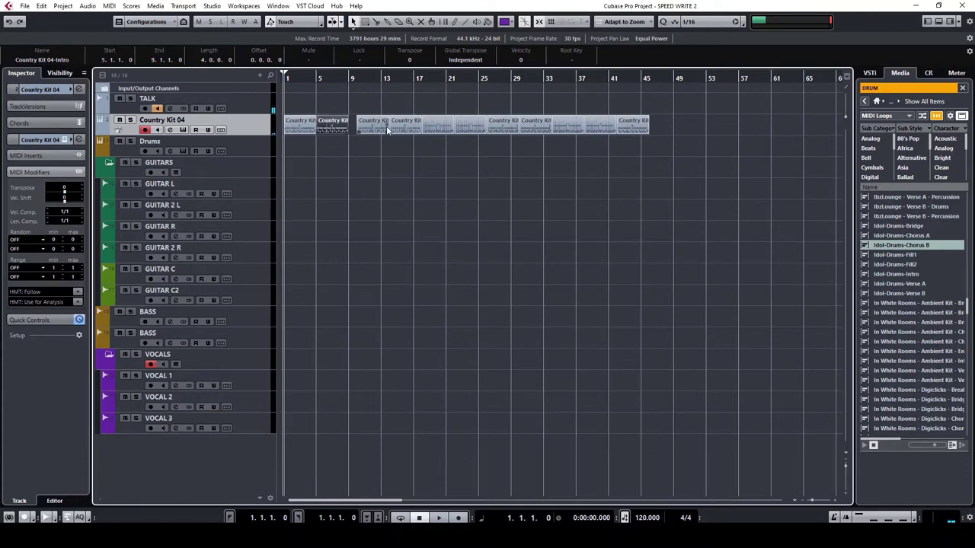
Step: Play the transition from the first Intro clip into the repeated one
click(311, 81)
key(space)
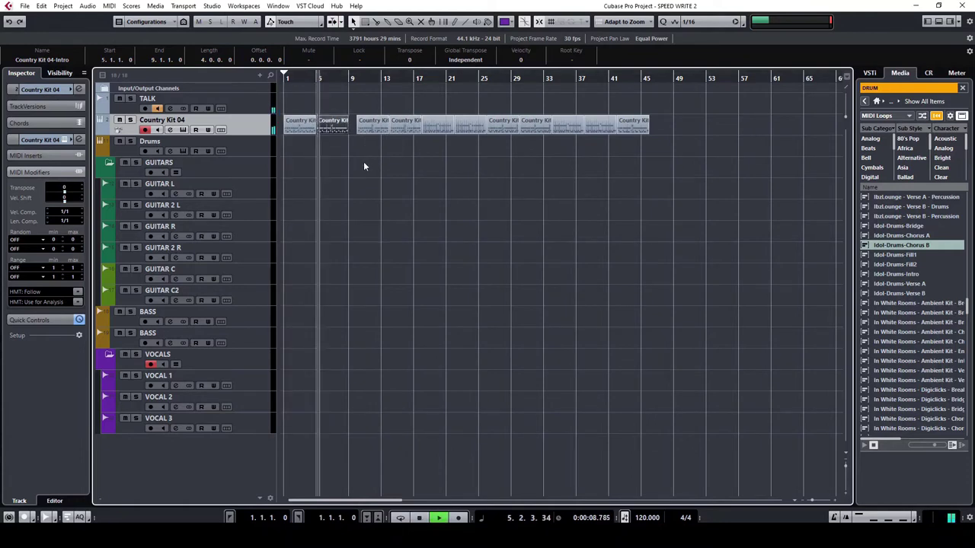
drag(364, 162, 405, 170)
key(space)
Step: Delete the second Verse A clip and close the gaps, with Verse A at bar 9 and the following clips from bar 13
drag(403, 95, 401, 95)
key(Delete)
drag(449, 162, 652, 122)
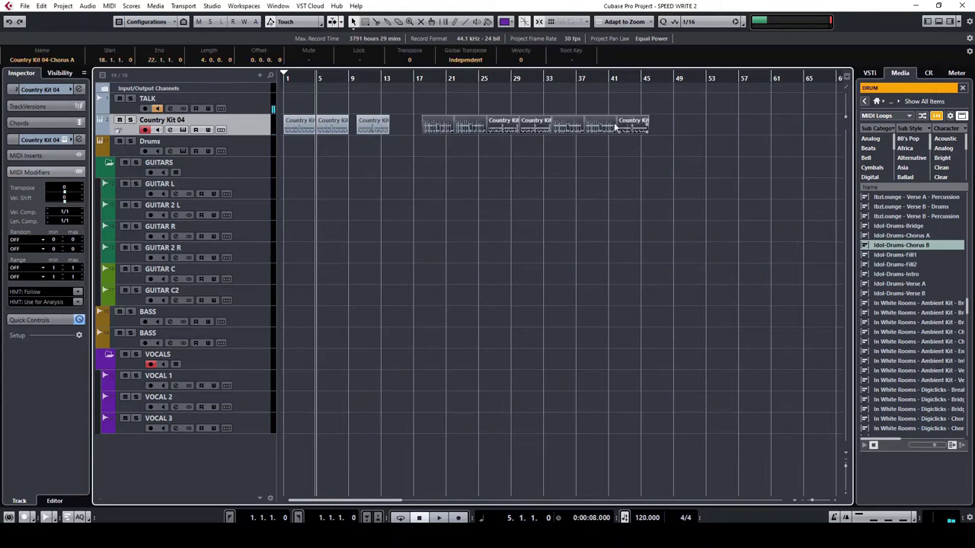
drag(372, 128, 362, 129)
drag(440, 151, 667, 122)
drag(431, 128, 414, 130)
drag(414, 130, 397, 128)
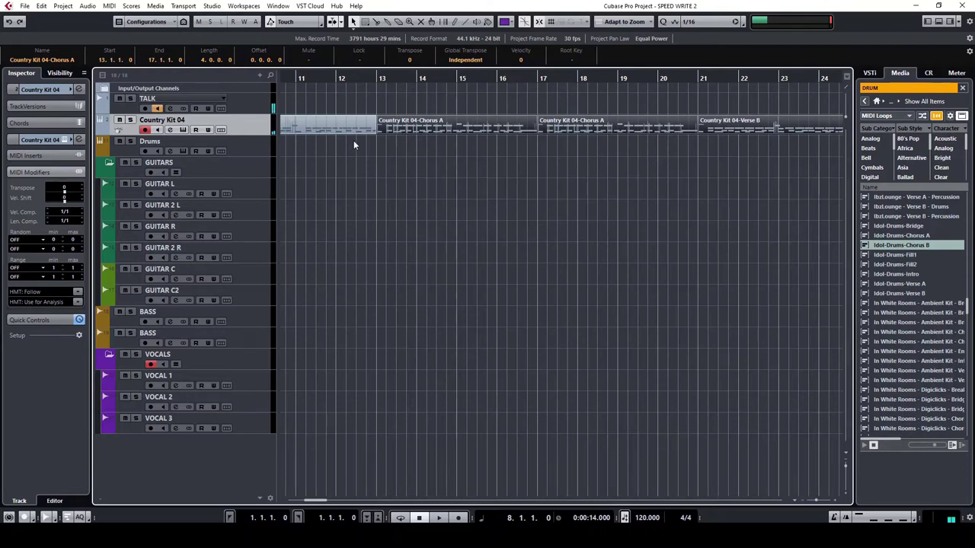
Step: Open the Verse A clip at bar 9 in the key editor and audition its last bars
click(362, 130)
double_click(308, 116)
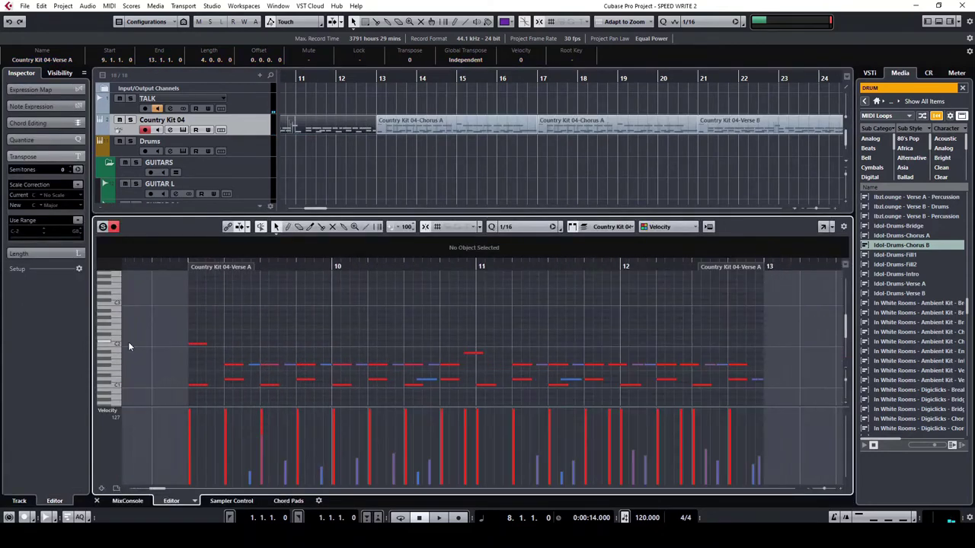
drag(105, 399, 139, 399)
double_click(623, 266)
click(220, 266)
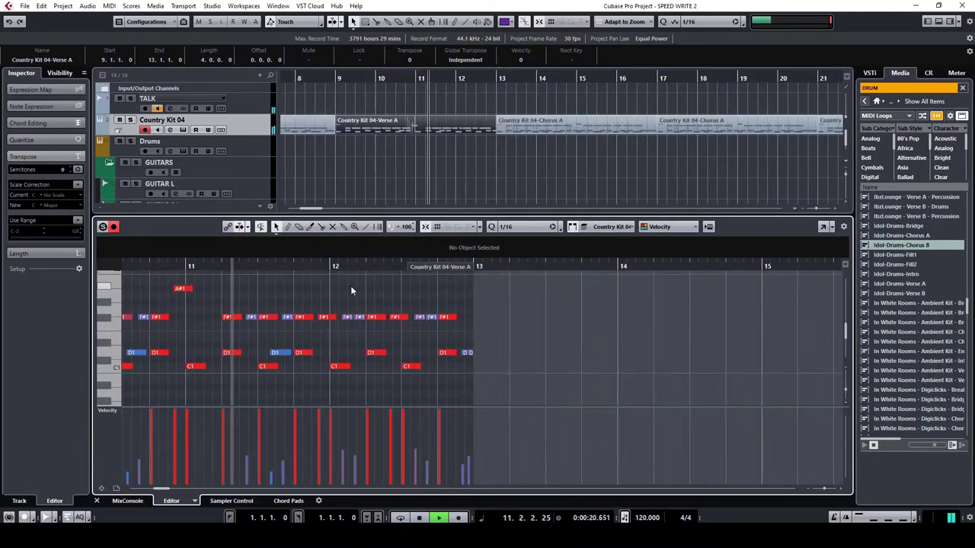
click(188, 266)
click(188, 266)
key(h)
key(space)
Step: Delete the closing snare and hi-hat notes at the end of bar 12 in the Verse A clip
drag(474, 354, 442, 354)
drag(432, 298, 508, 358)
key(Delete)
key(Delete)
Step: Place a D1 snare hit on beat 4 of bar 12 and audition the clip's ending
drag(447, 353, 431, 353)
drag(201, 262, 348, 262)
key(space)
key(space)
drag(421, 352, 454, 353)
drag(349, 262, 200, 264)
key(space)
key(space)
Step: Add A1 and G1 notes after the D1 hit in the last beat of bar 12 and audition the fill
double_click(471, 359)
drag(471, 359, 472, 295)
double_click(488, 327)
drag(488, 328, 488, 310)
drag(394, 266, 332, 265)
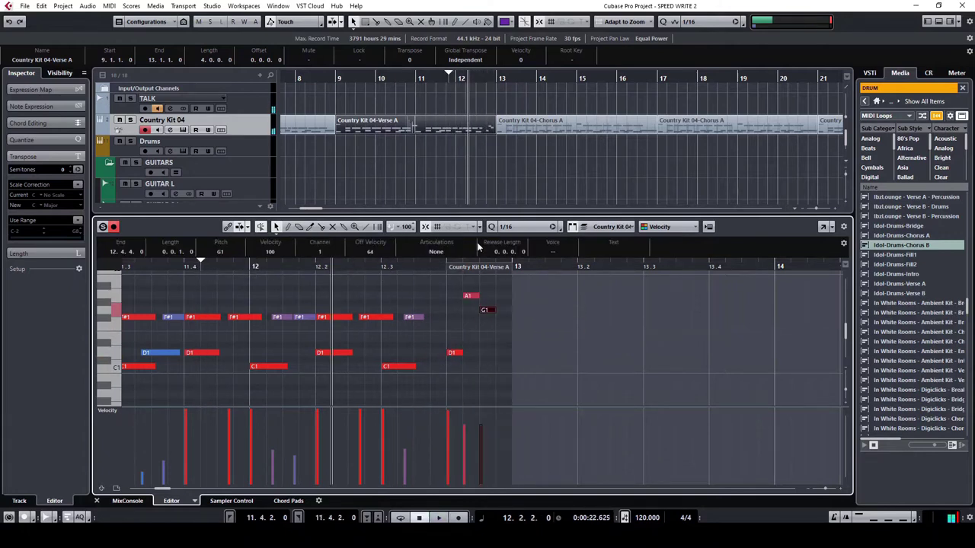
Step: Set the quantize grid to 1/8 Triplet, respace the A1 and G1 notes to it and audition the fill
drag(472, 297, 489, 298)
click(552, 226)
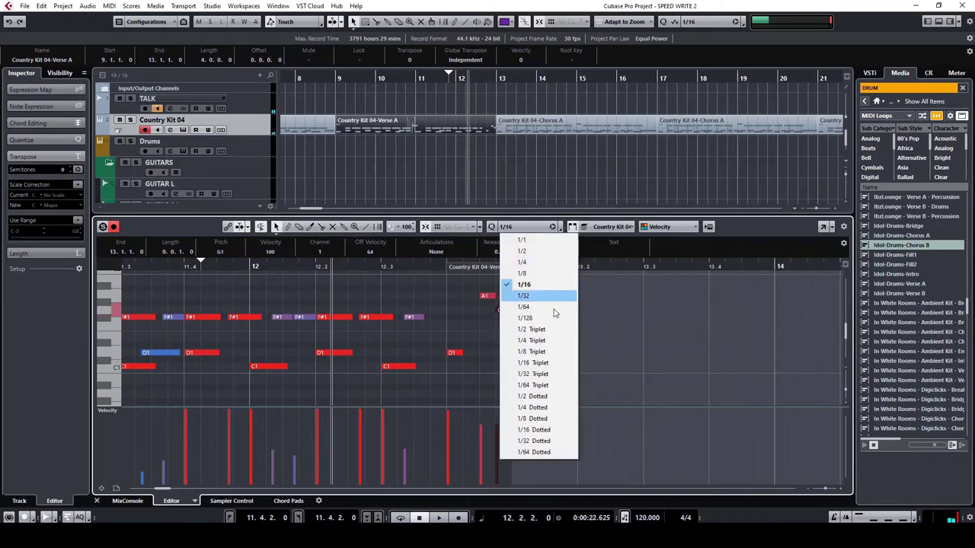
click(559, 362)
click(520, 227)
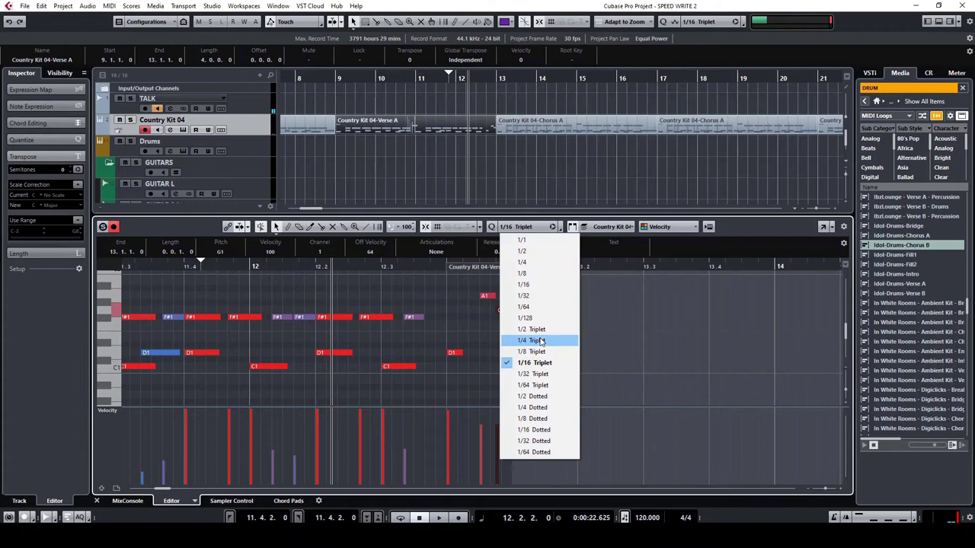
click(537, 348)
drag(480, 299, 503, 313)
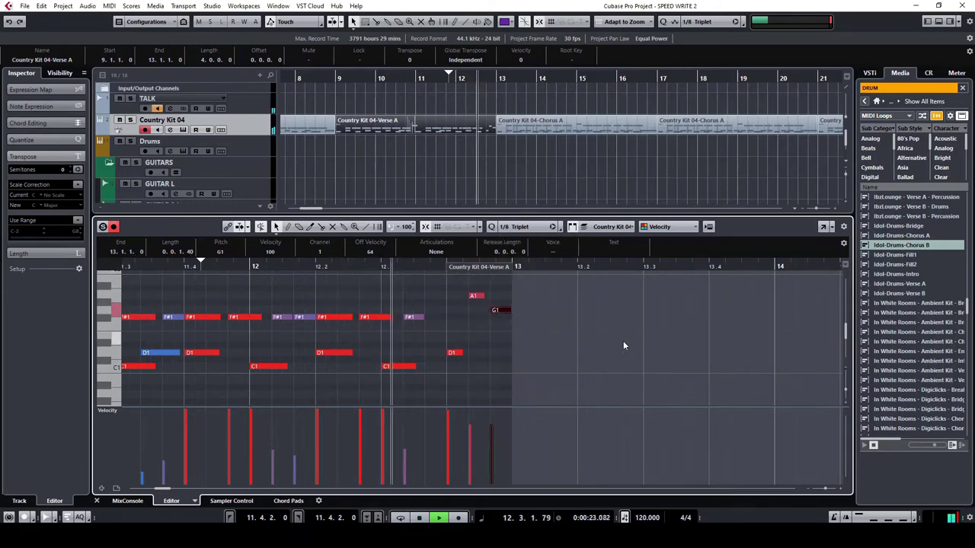
key(space)
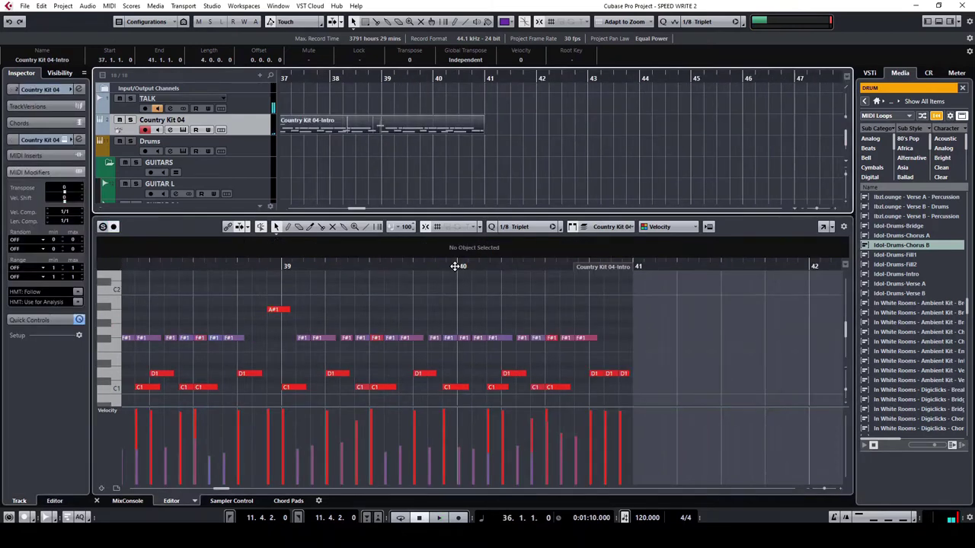
Step: Audition the ending of the final Intro clip and delete the last two D1 notes in bar 40
click(455, 266)
key(space)
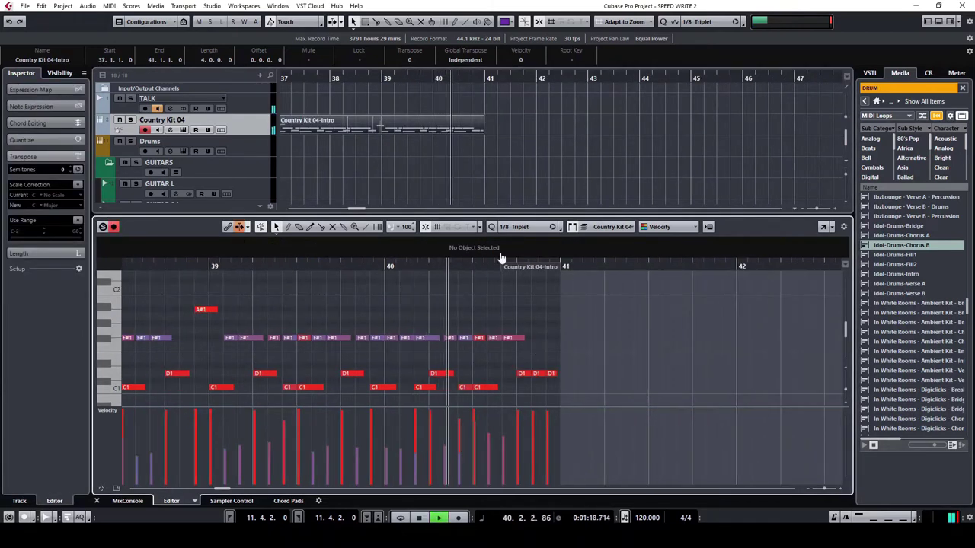
key(space)
drag(538, 353, 554, 385)
key(Delete)
Step: Delete the remaining D1 note on beat 4 of bar 40 and play the clip's ending
scroll(528, 330, down, 2)
key(space)
scroll(517, 336, up, 2)
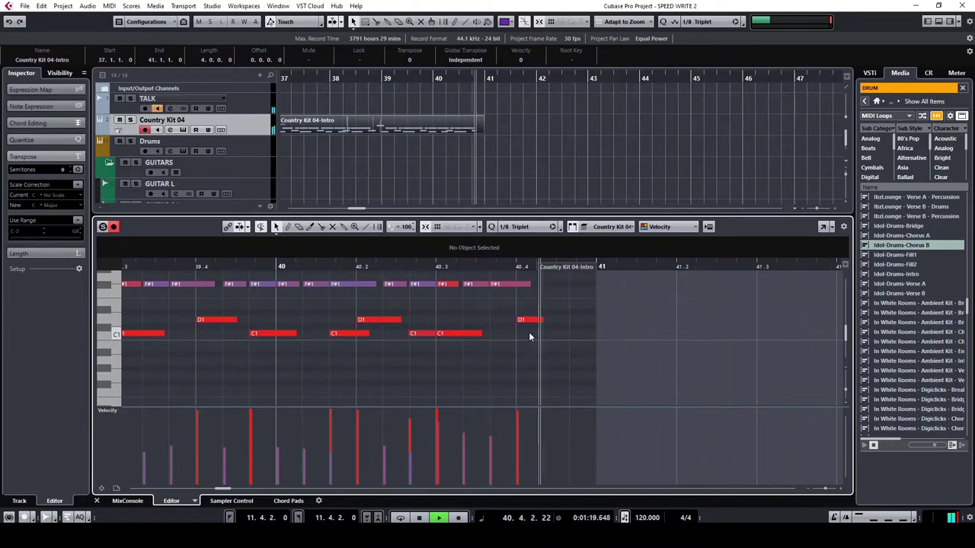
key(space)
key(g)
drag(513, 303, 548, 326)
key(Delete)
key(space)
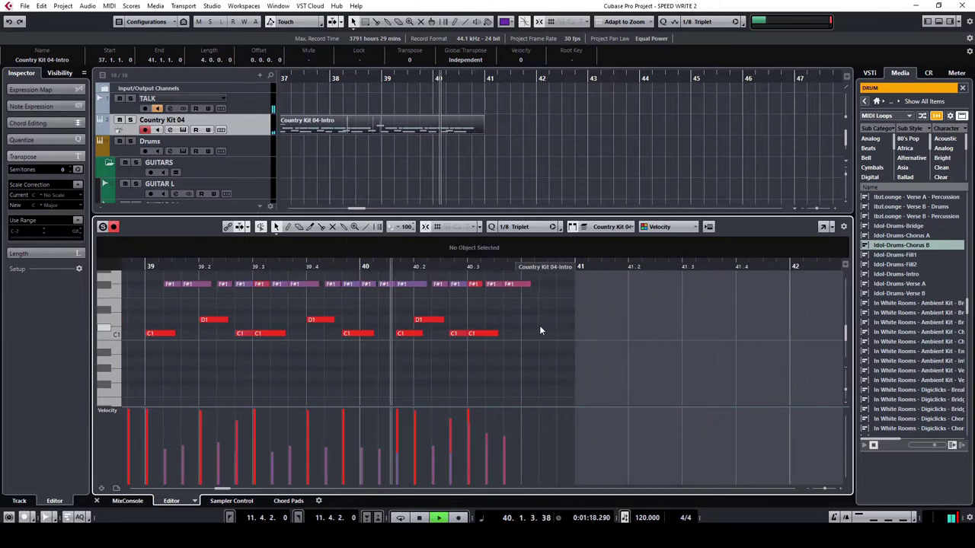
key(g)
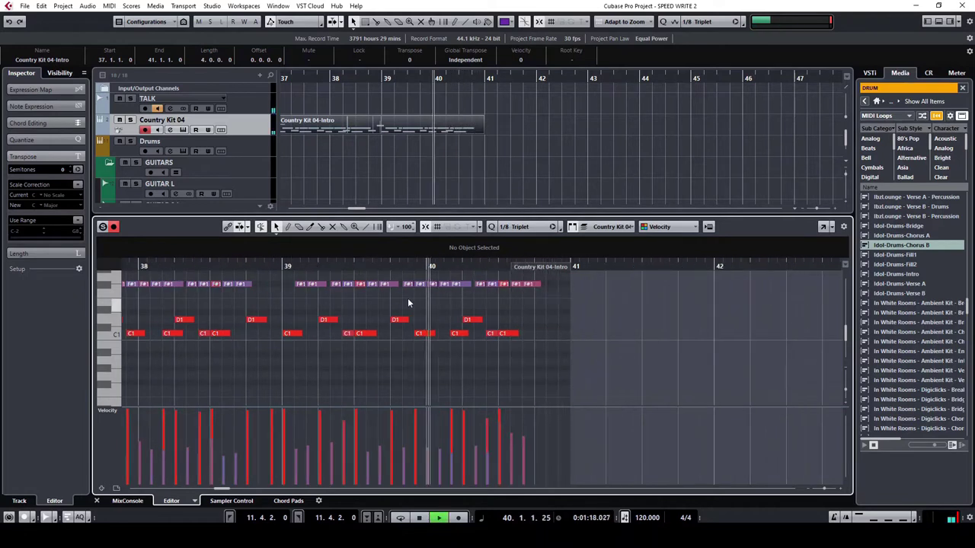
Step: Audition the ending of the final Intro clip and delete the last F#1 notes at the end of bar 40
key(g)
click(317, 270)
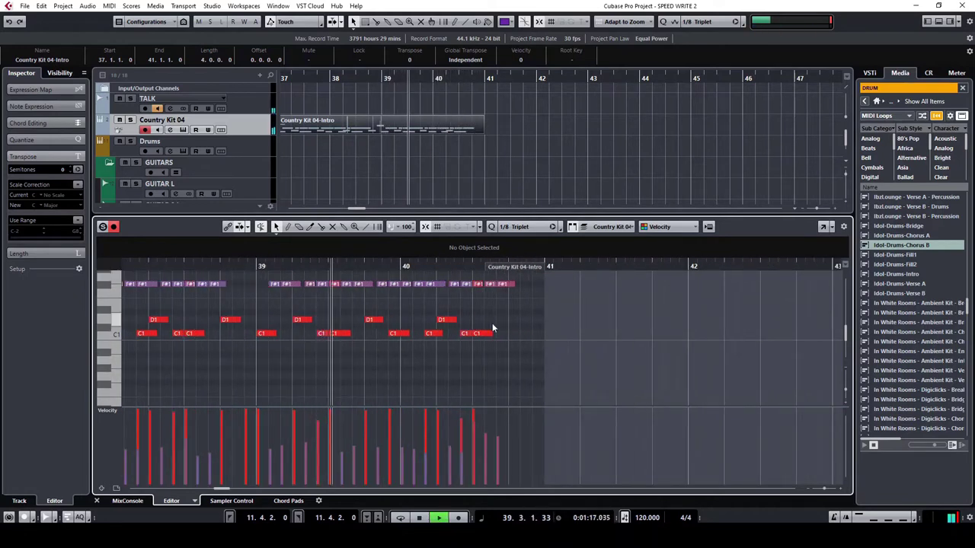
key(h)
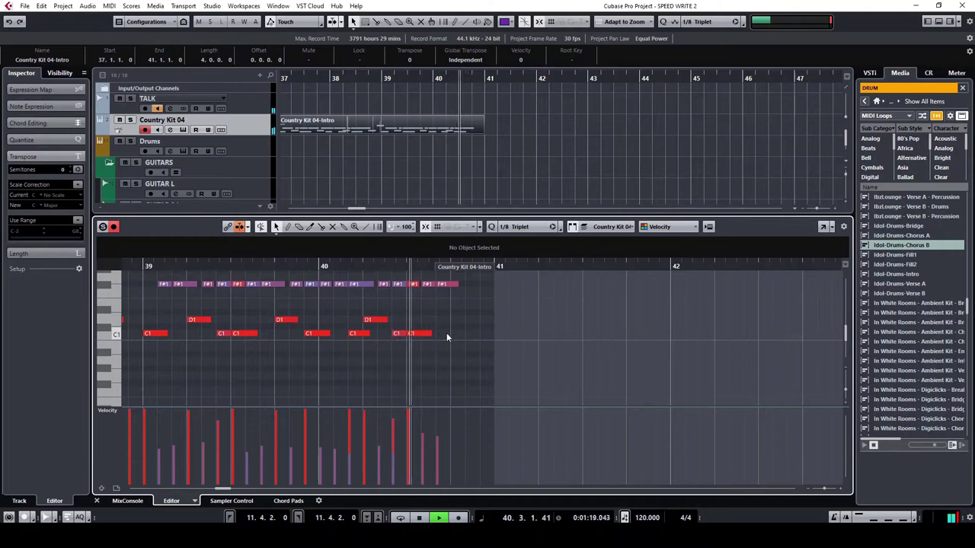
key(space)
drag(437, 292, 472, 314)
key(Delete)
scroll(448, 314, down, 3)
key(space)
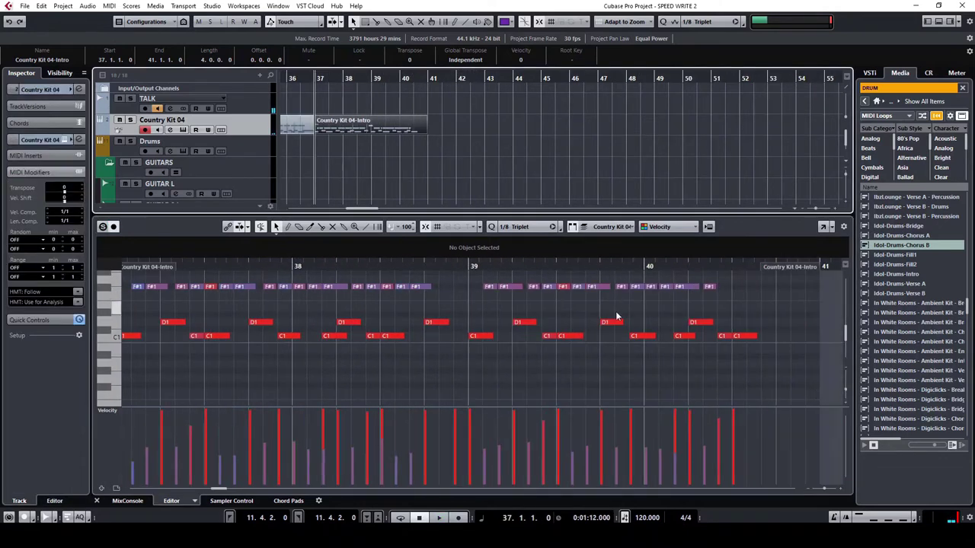
Step: Add a note in the drum clip's note editor and move it to a higher pitch
scroll(531, 326, right, 3)
scroll(502, 323, up, 1)
double_click(404, 315)
drag(405, 313, 409, 295)
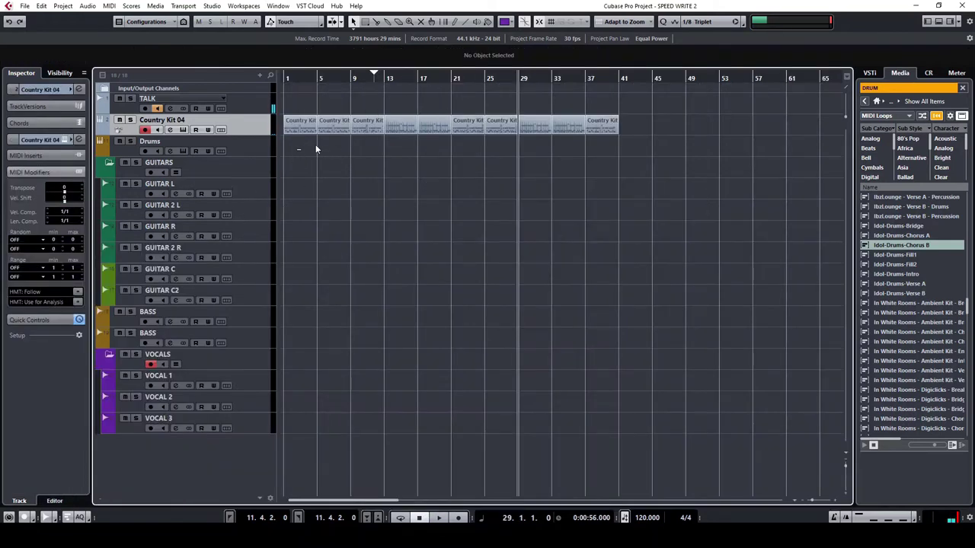
Step: Assign Color 2 to the opening Intro and Verse A clips in bars 1 to 12 of the Country Kit 04 track
drag(333, 112, 320, 144)
click(509, 21)
click(537, 57)
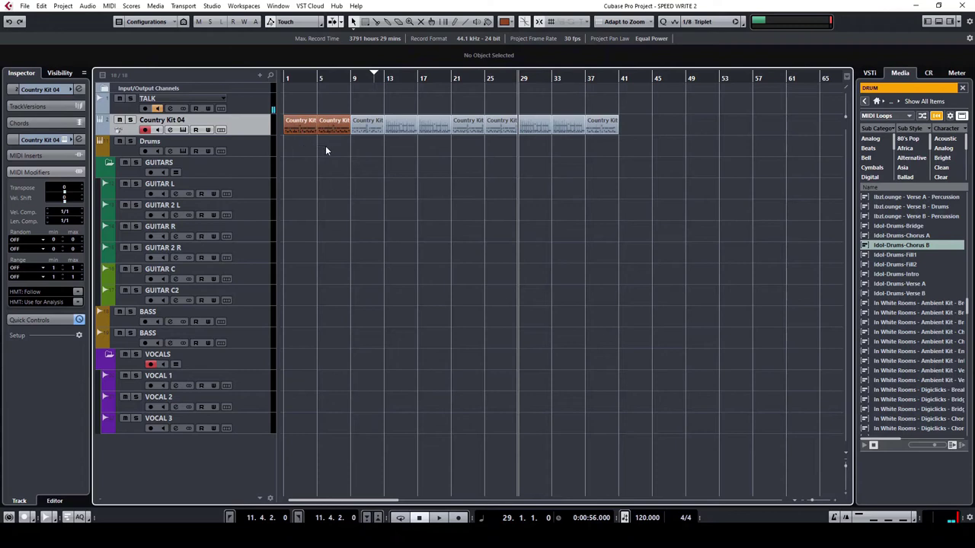
drag(340, 136, 337, 133)
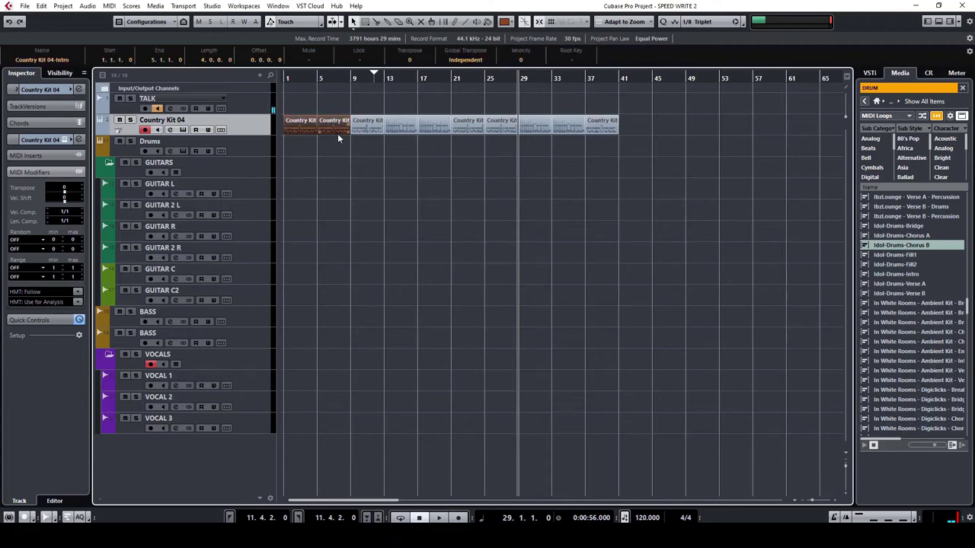
click(381, 127)
click(511, 22)
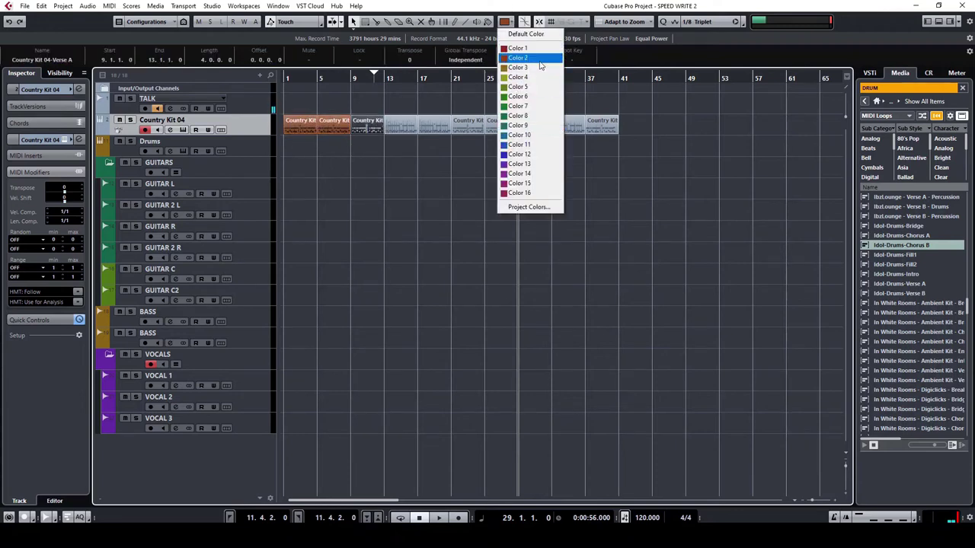
click(526, 81)
Step: Assign Color 3 to the two chorus clips in bars 13 to 20 of the Country Kit 04 track
drag(404, 144, 431, 120)
click(505, 22)
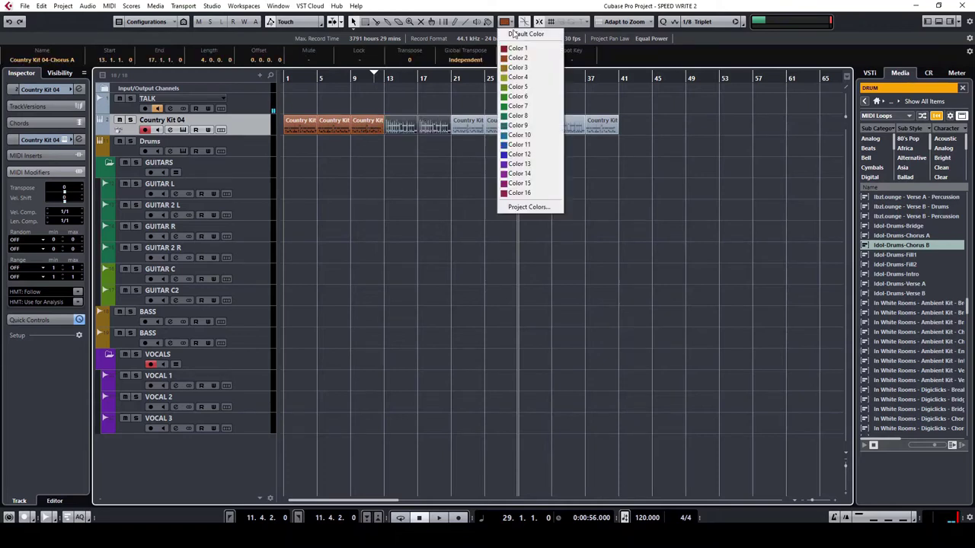
click(536, 69)
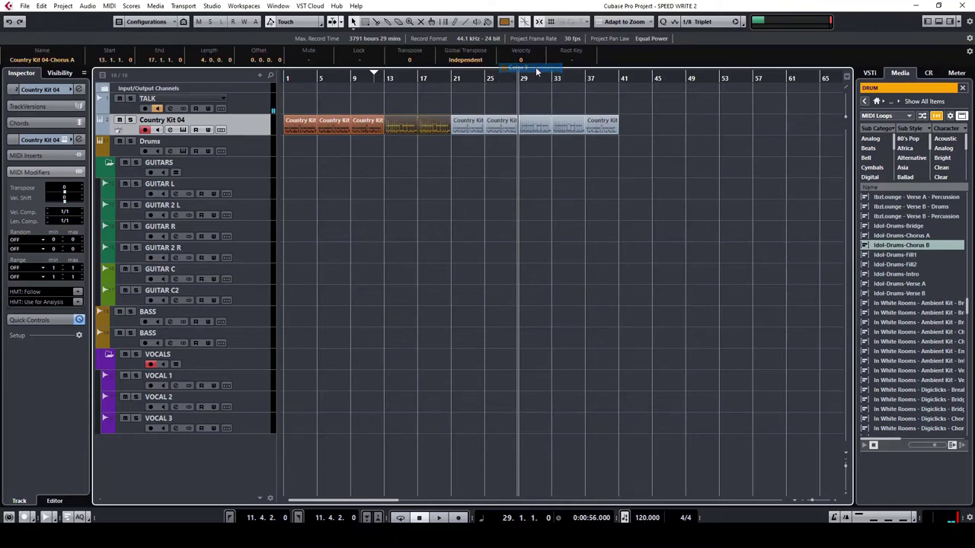
click(466, 162)
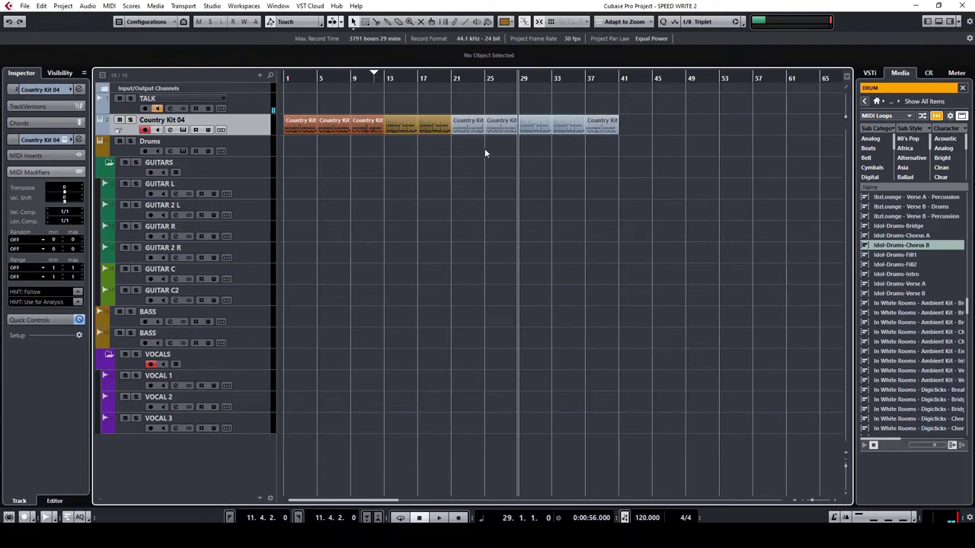
Step: Assign Color 2 to the drum clips in bars 21 to 28 and Color 3 to those in bars 29 to 36
drag(497, 124, 544, 107)
click(504, 21)
click(525, 67)
click(509, 21)
click(534, 67)
Step: Assign Color 2 to the final Intro clip in bars 37 to 40 and deselect it
click(602, 125)
click(504, 21)
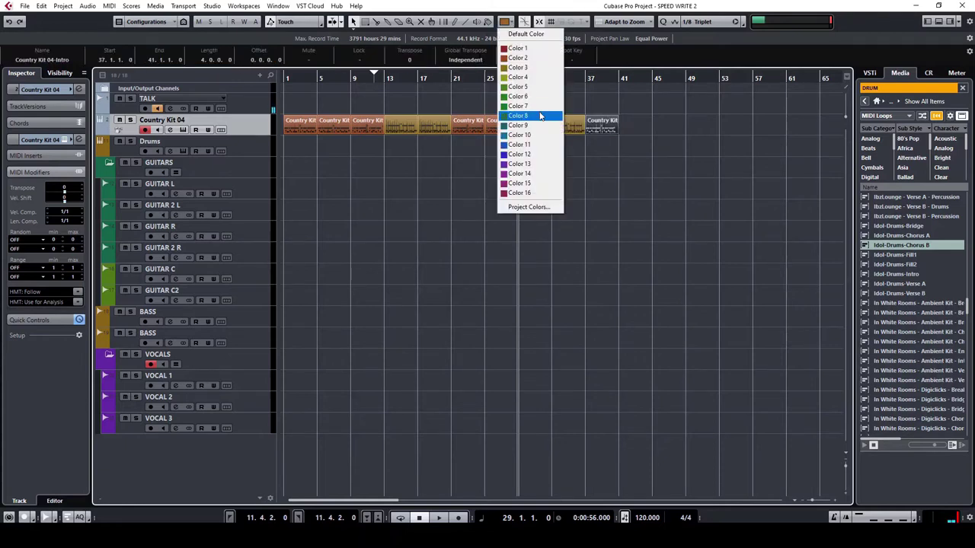
click(534, 67)
click(596, 228)
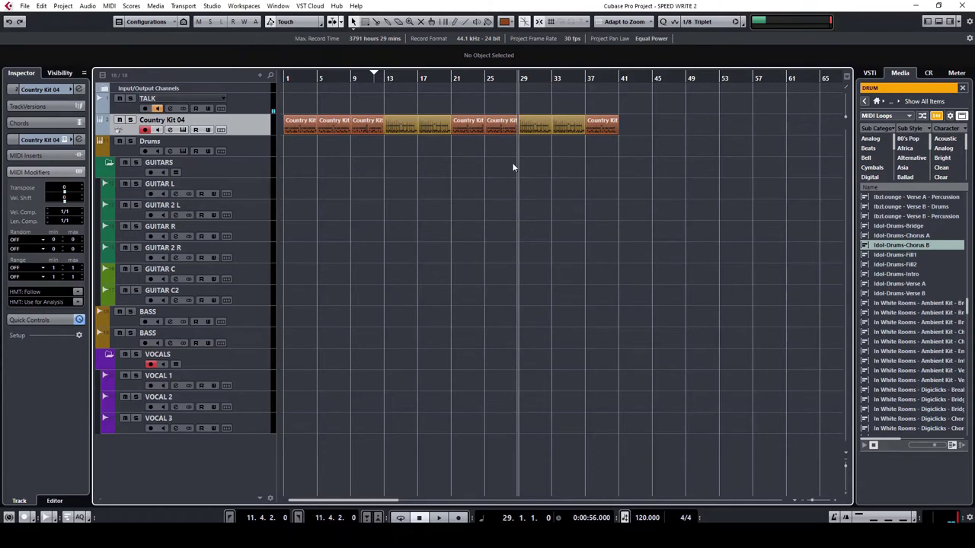
key(g)
key(g)
key(g)
key(h)
key(h)
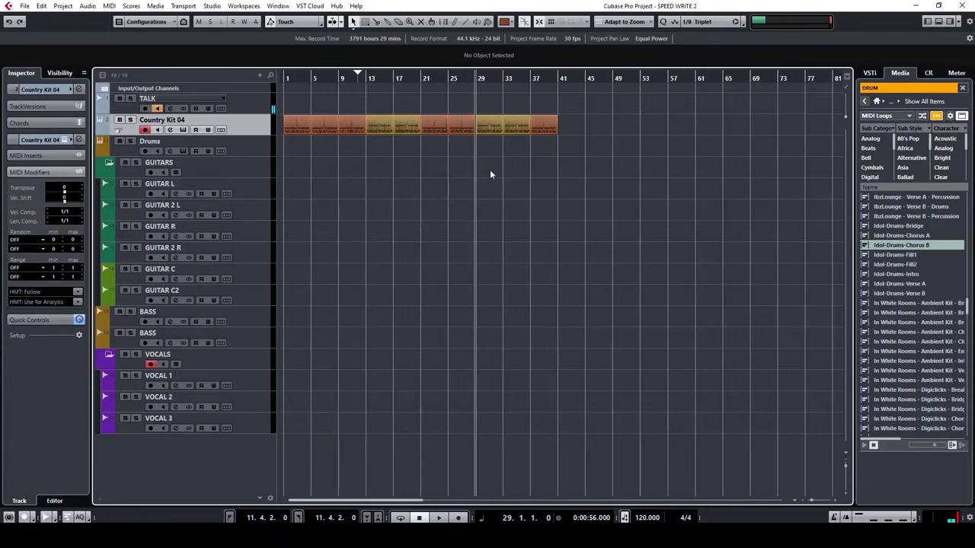